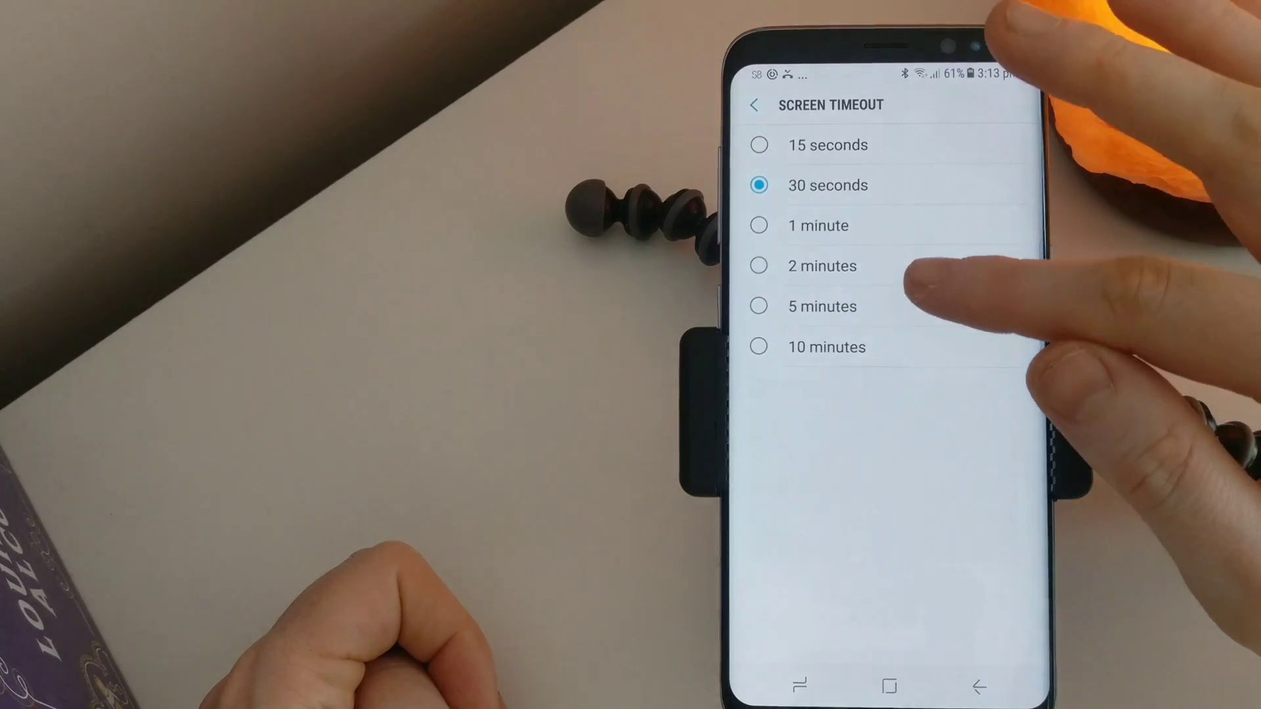
Set Screen timeout to 5 minutes of inactivity instead of 30 seconds.
{"action": "left_click", "coordinate": [823, 307]}
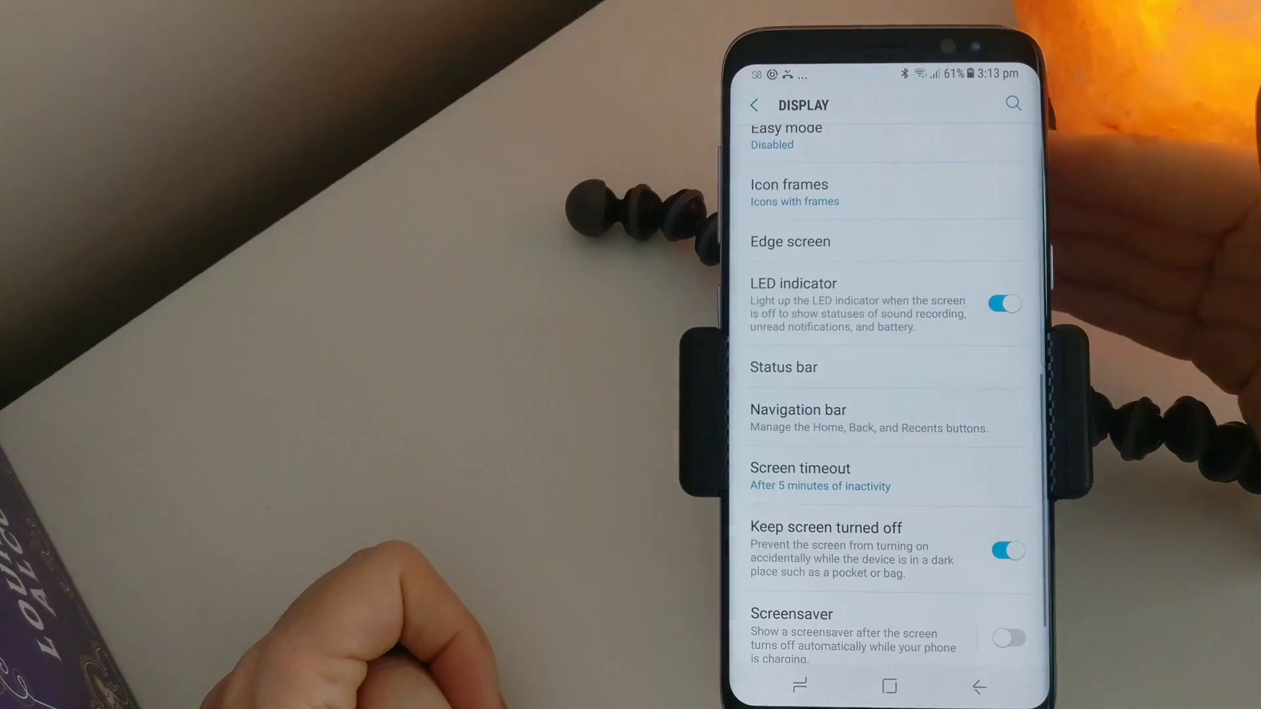
Leave Settings for the home screen, keeping the 5-minute timeout.
{"action": "left_click", "coordinate": [889, 686]}
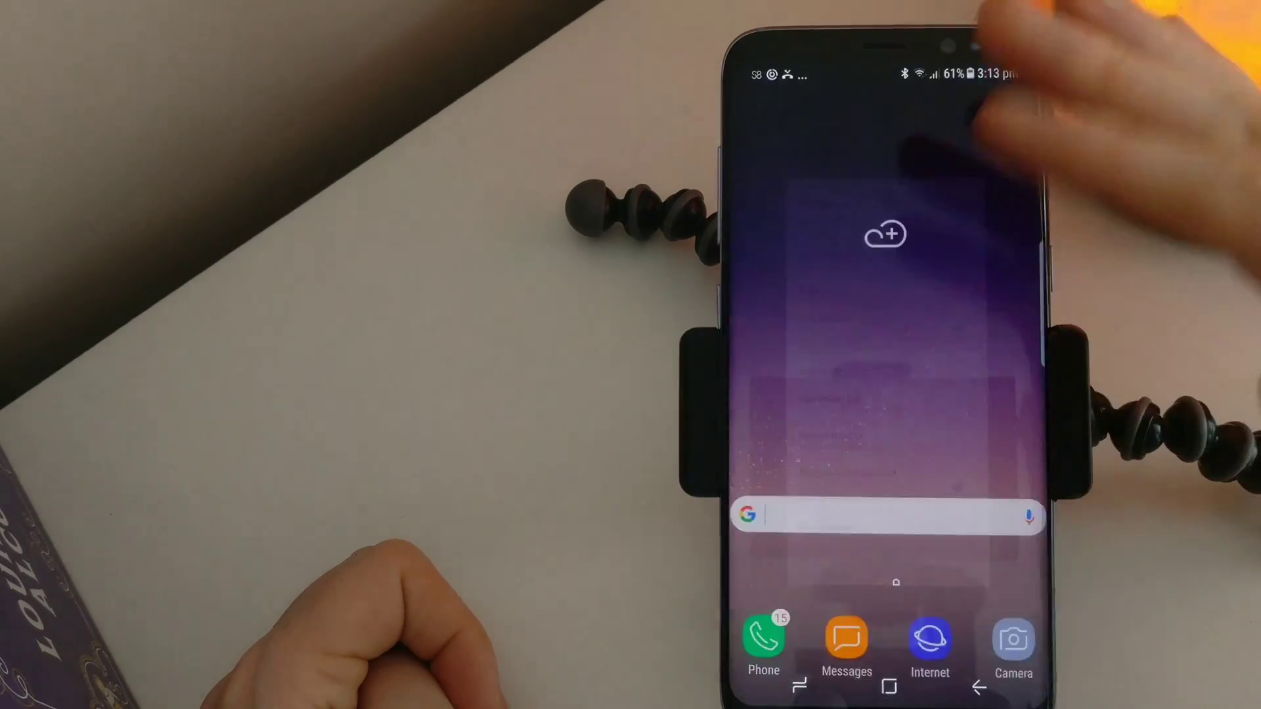